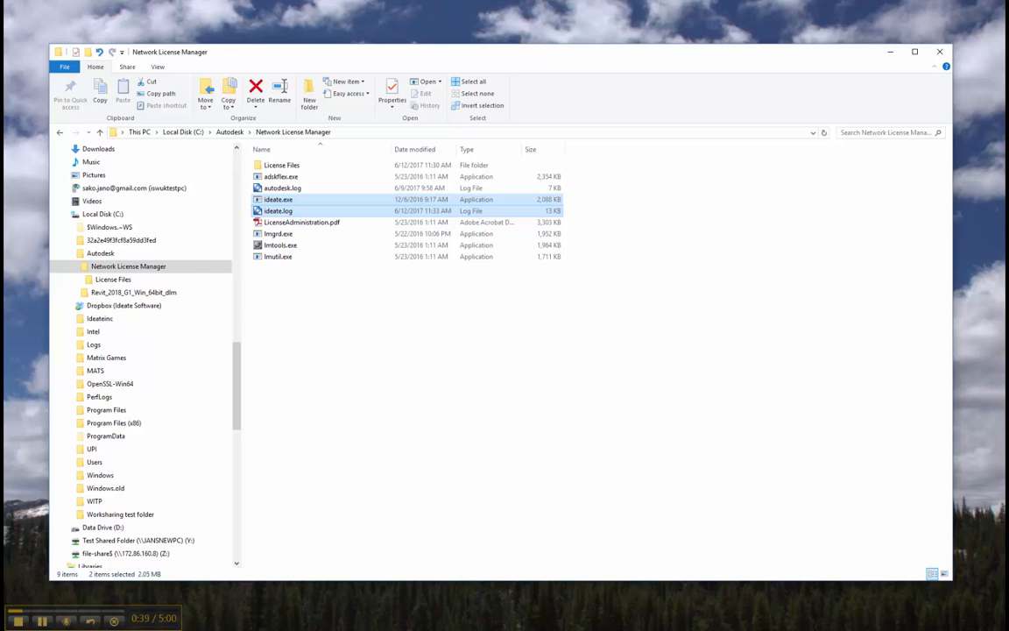
# - Consult the Ideate licensing guide's vendor daemon instructions through the network deployment section of the IdeateApps download page
pyautogui.moveTo(665, 627); pyautogui.dragTo(727, 27)
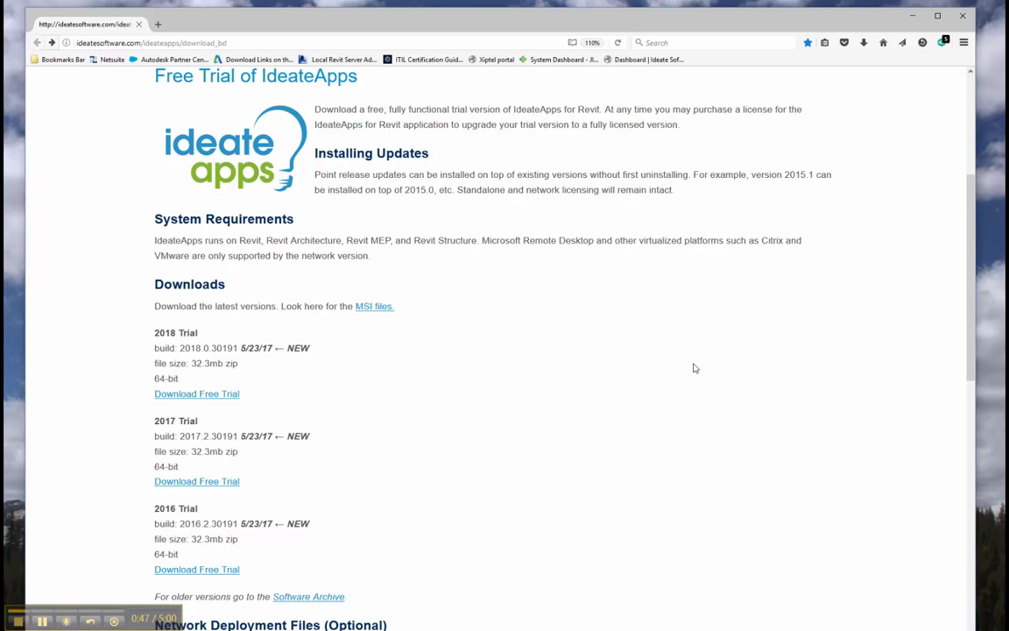
pyautogui.scroll(-3, 693, 368)
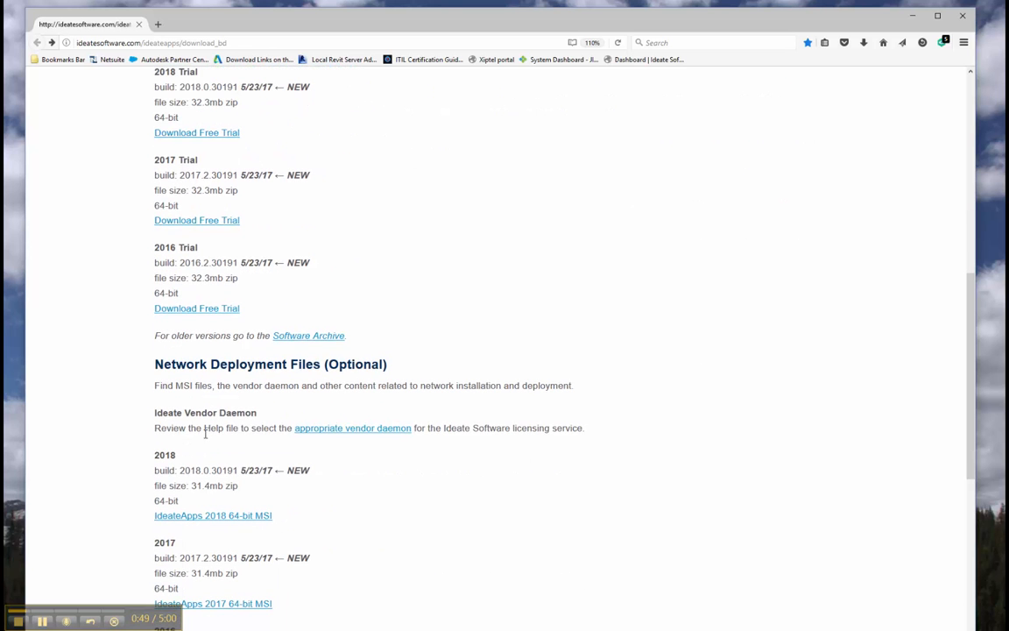
pyautogui.click(342, 435)
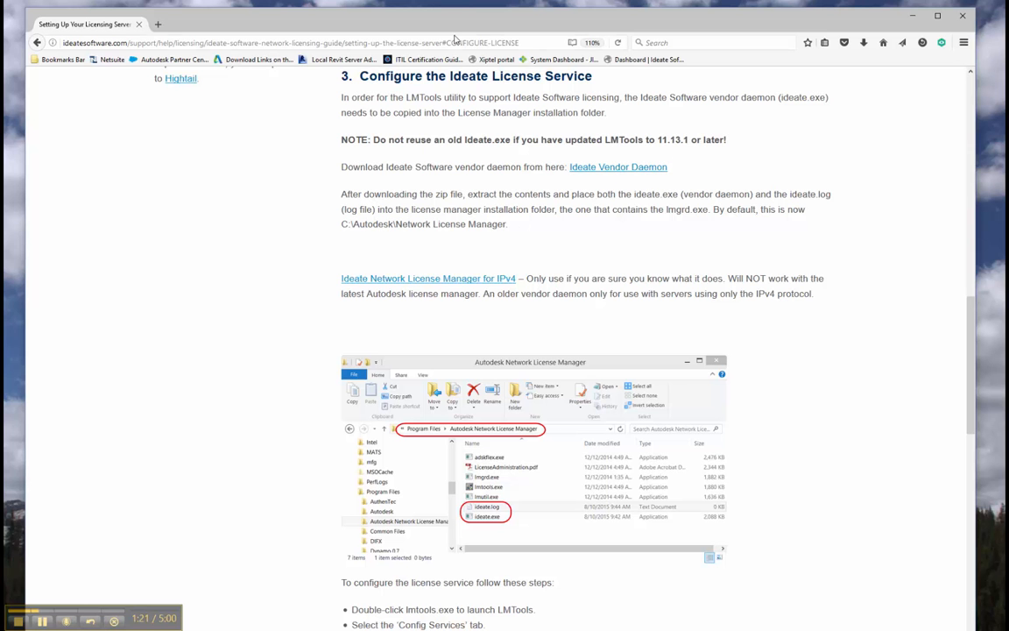
pyautogui.click(911, 16)
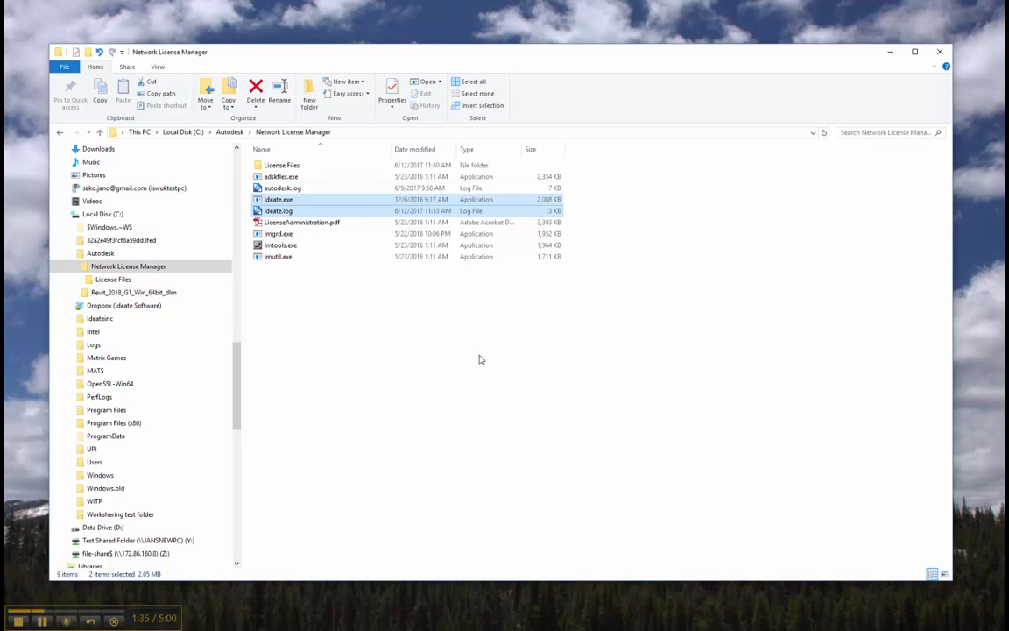
# - Launch lmtools.exe and look up the computer's Ethernet address in its host ID settings and in the command prompt's adapter listing
pyautogui.doubleClick(278, 246)
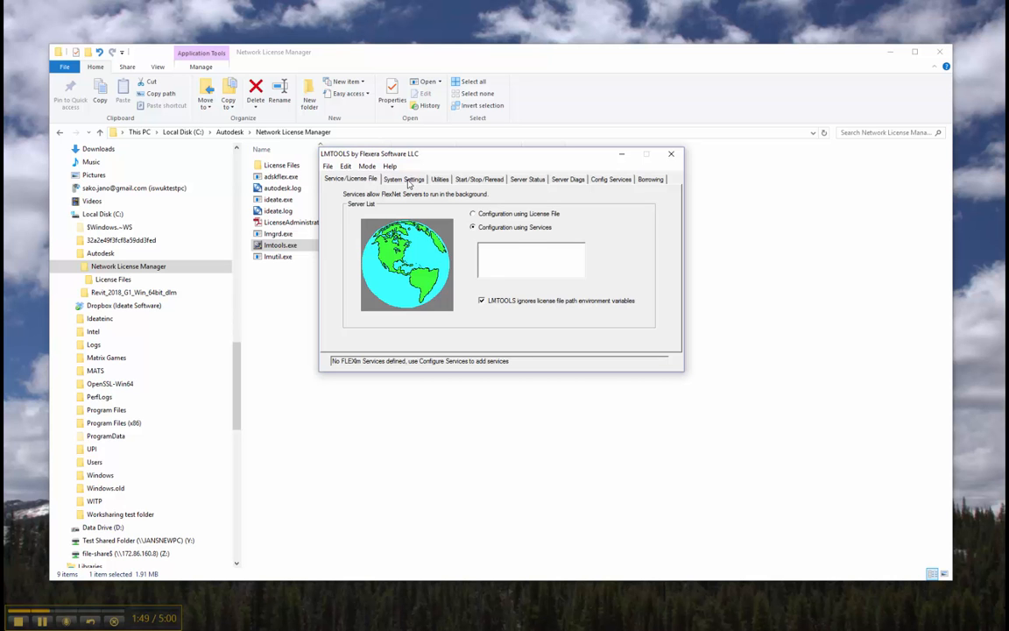
pyautogui.click(408, 183)
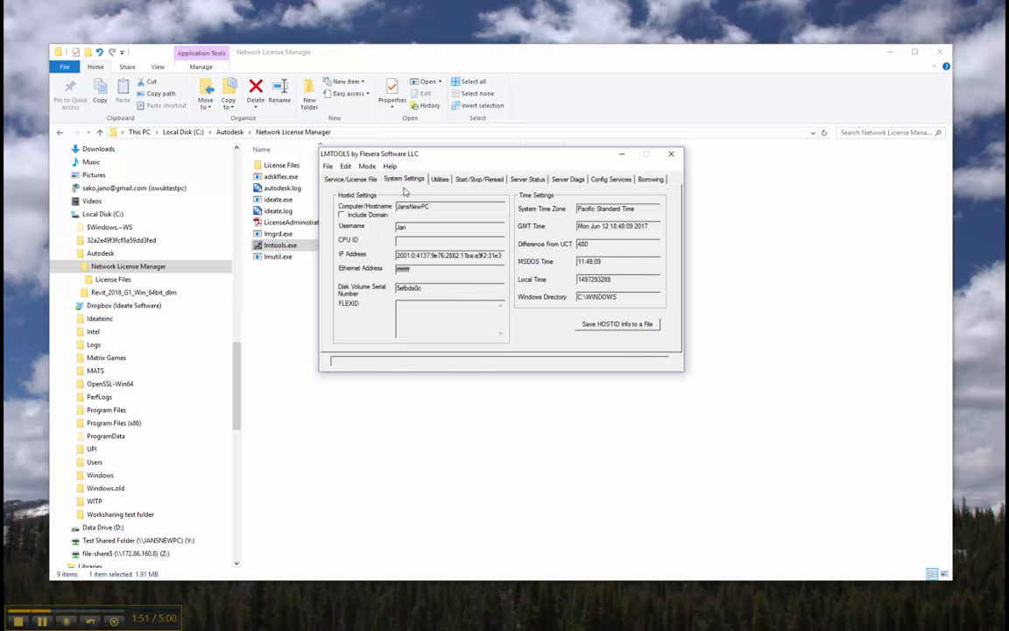
pyautogui.doubleClick(409, 270)
pyautogui.click(411, 271)
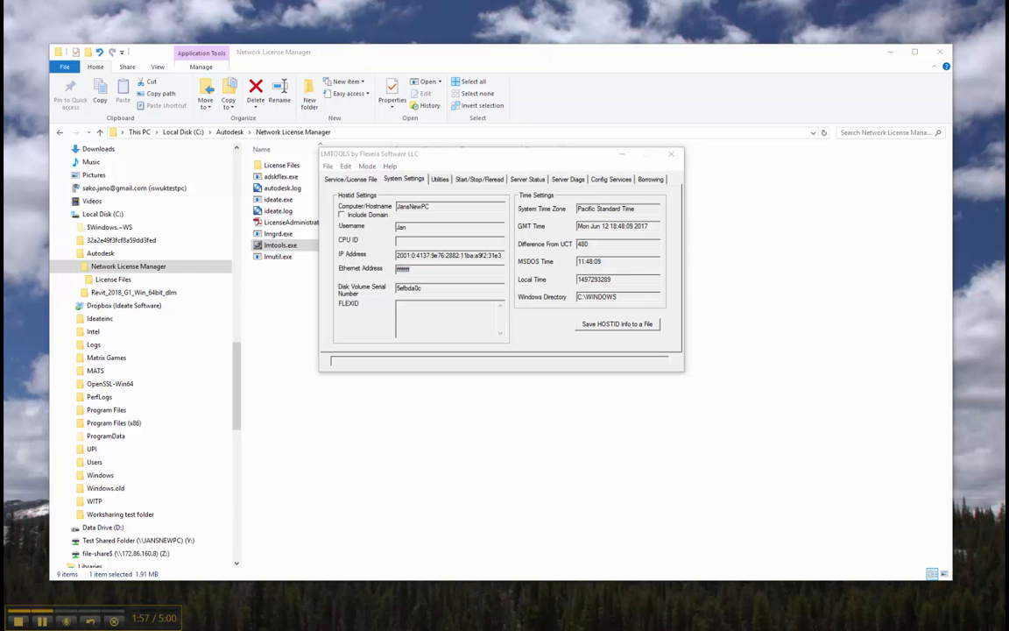
pyautogui.moveTo(1008, 114); pyautogui.dragTo(538, 184)
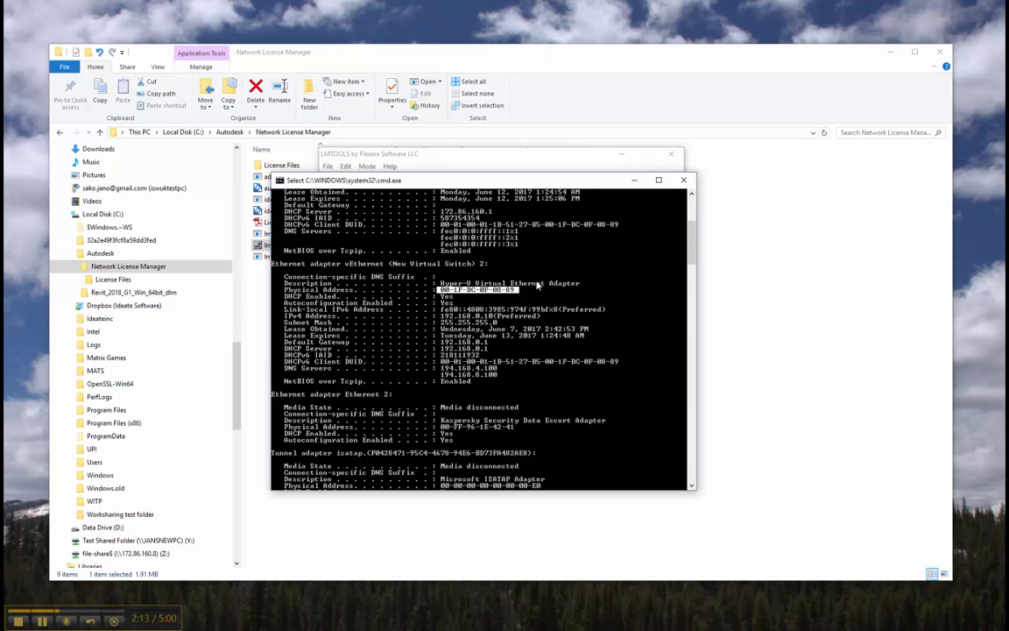
pyautogui.click(635, 181)
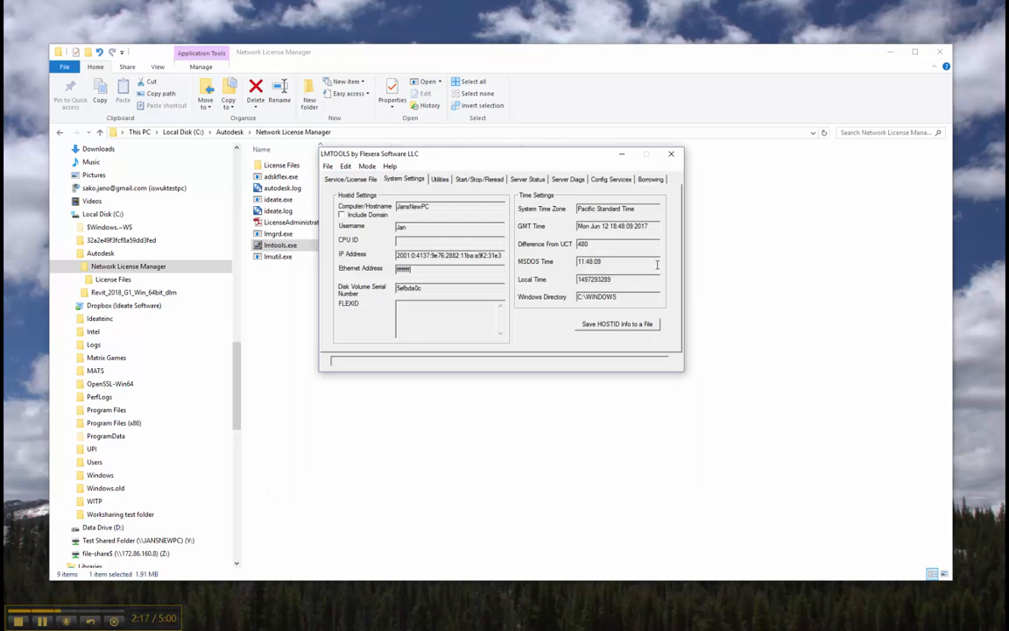
# - Check which license file is stored in the License Files folder, then return to the Network License Manager folder
pyautogui.moveTo(555, 162); pyautogui.dragTo(647, 295)
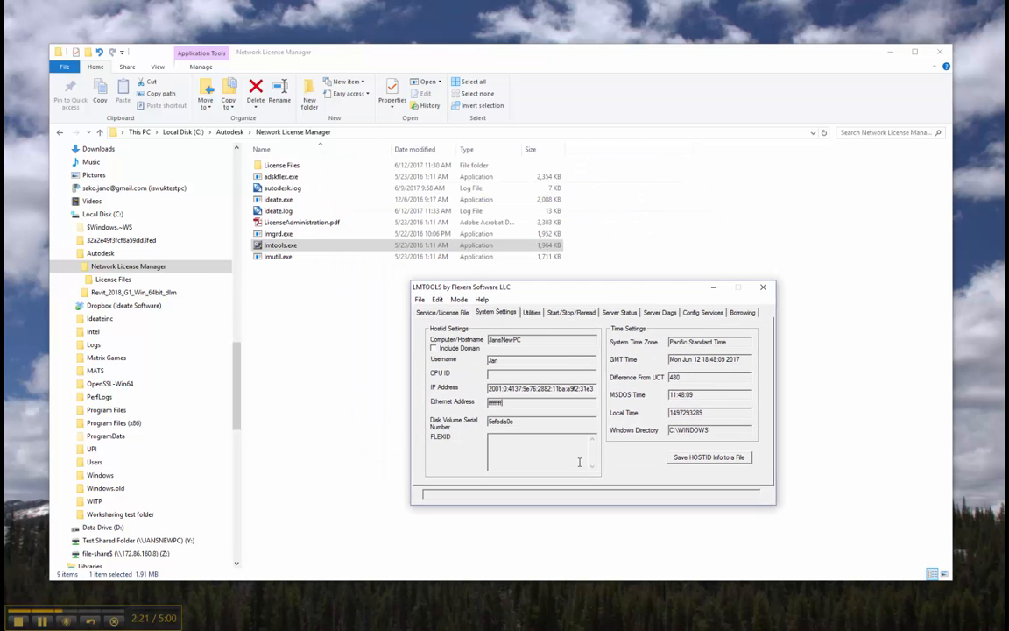
pyautogui.doubleClick(263, 165)
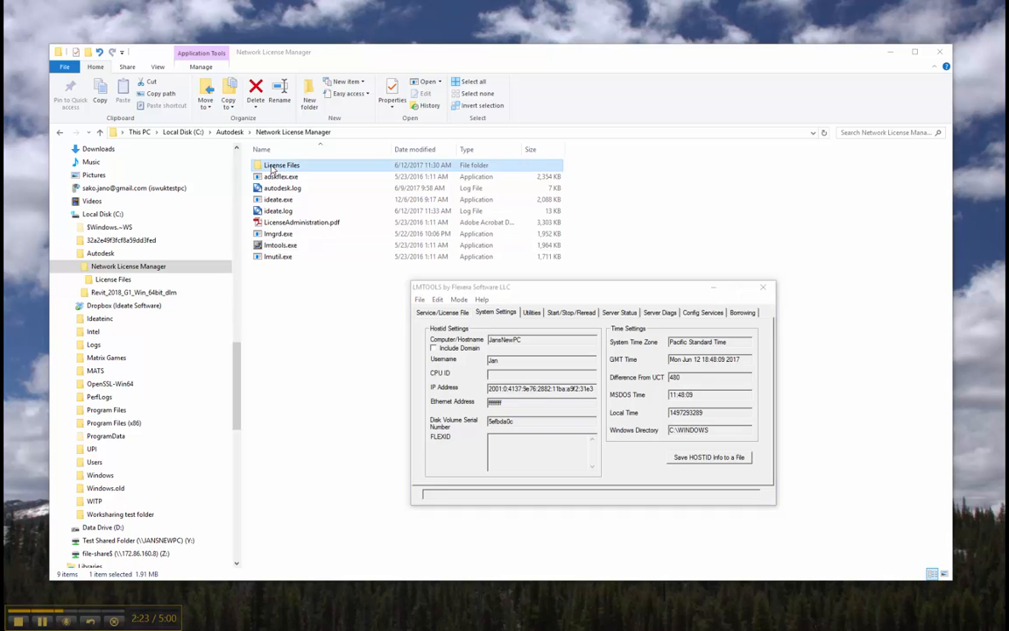
pyautogui.click(267, 168)
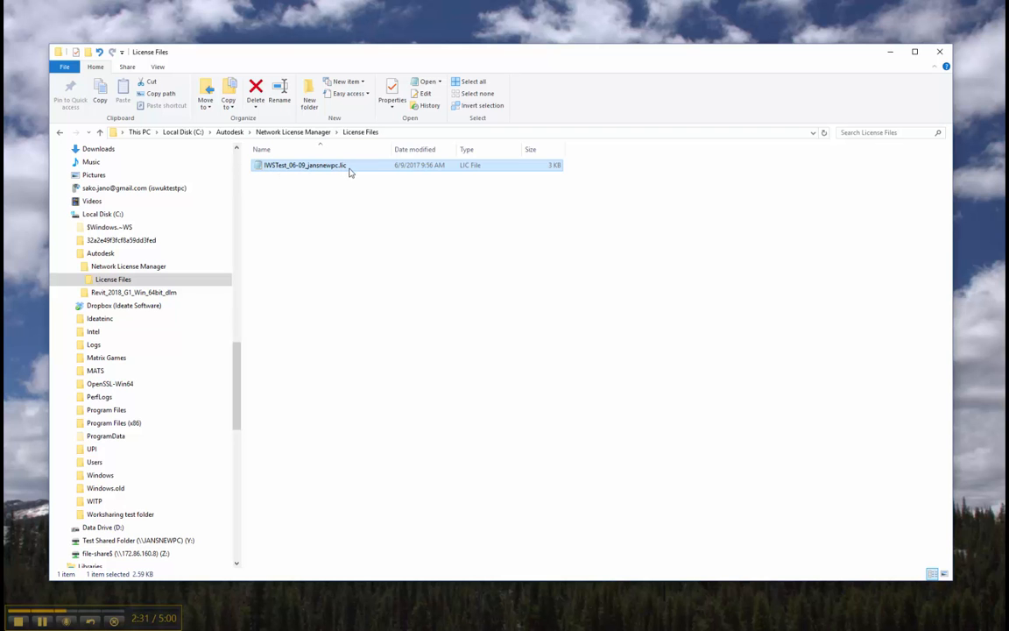
pyautogui.click(274, 129)
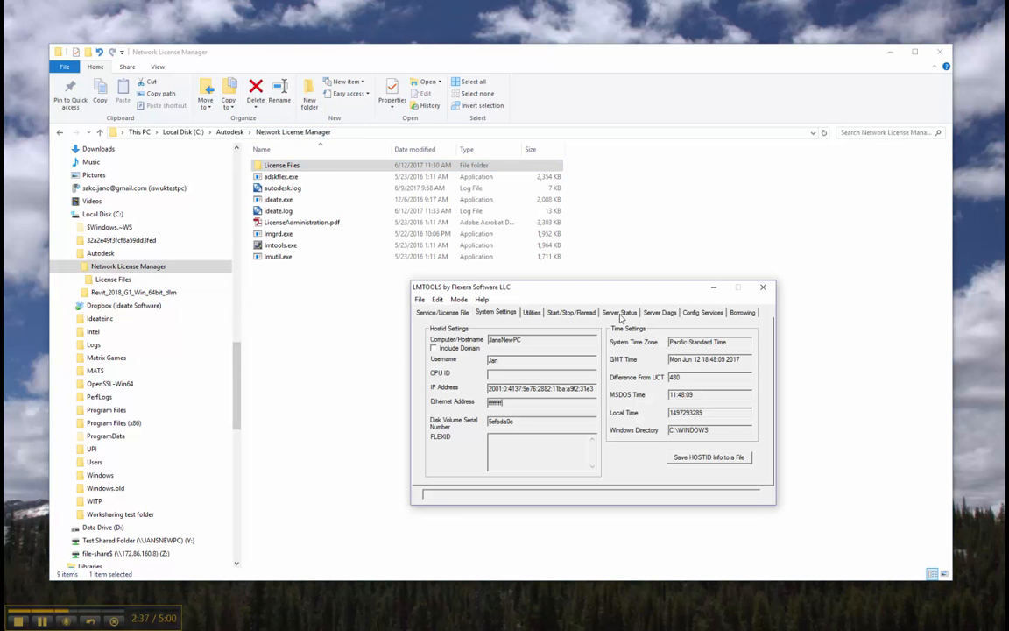
# - Name the license service "Ideate Licensing" in the LMTOOLS service configuration
pyautogui.click(705, 312)
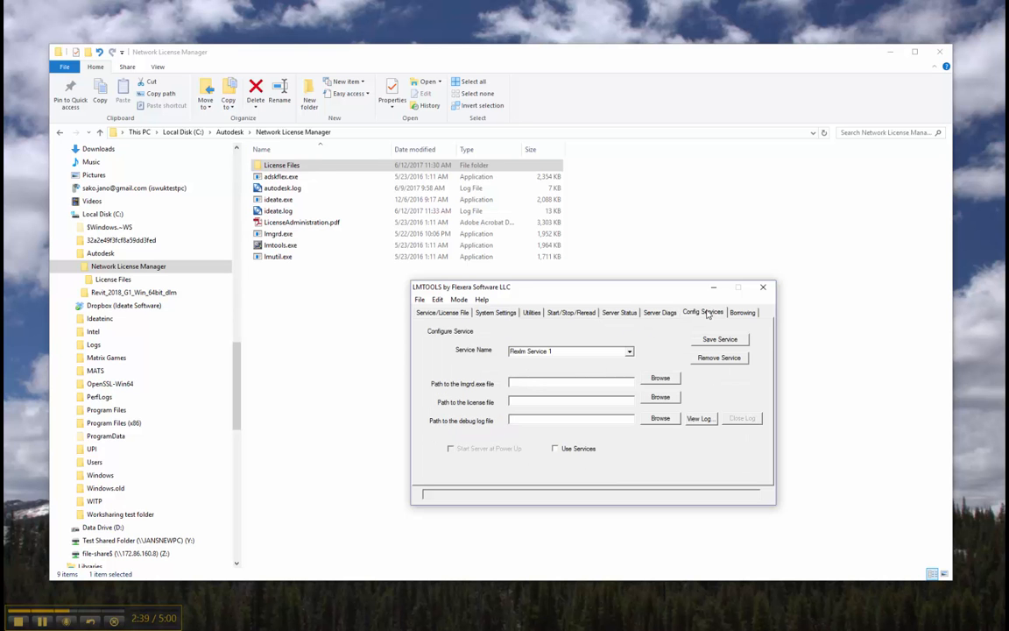
pyautogui.moveTo(572, 351); pyautogui.dragTo(497, 352)
pyautogui.write('Ideate Licensing')
# - Set the service's lmgrd path to lmgrd.exe in the Network License Manager folder
pyautogui.click(662, 378)
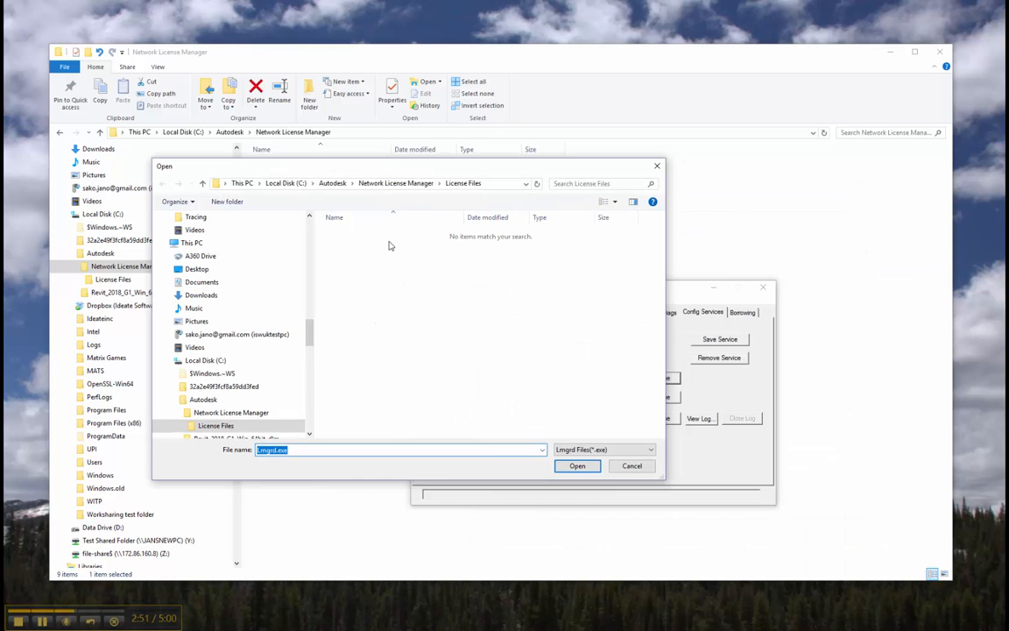
pyautogui.click(398, 185)
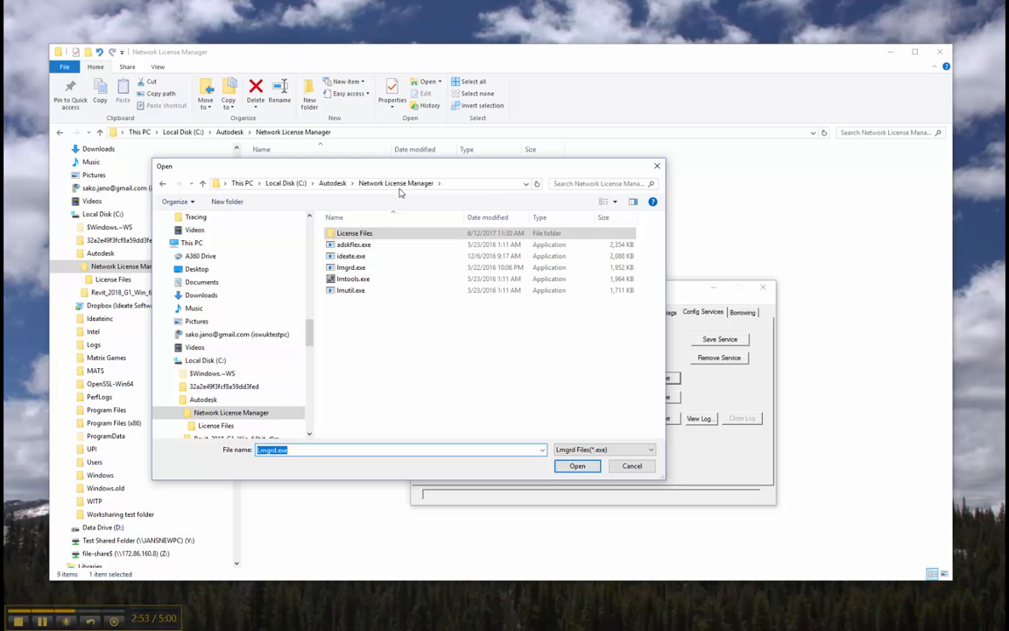
pyautogui.click(352, 267)
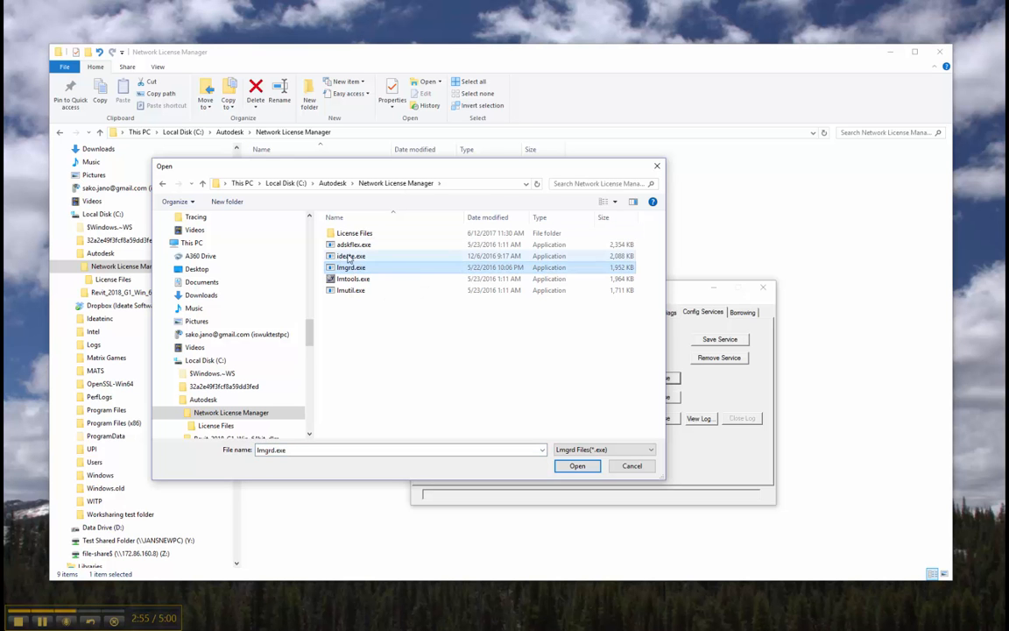
pyautogui.click(577, 465)
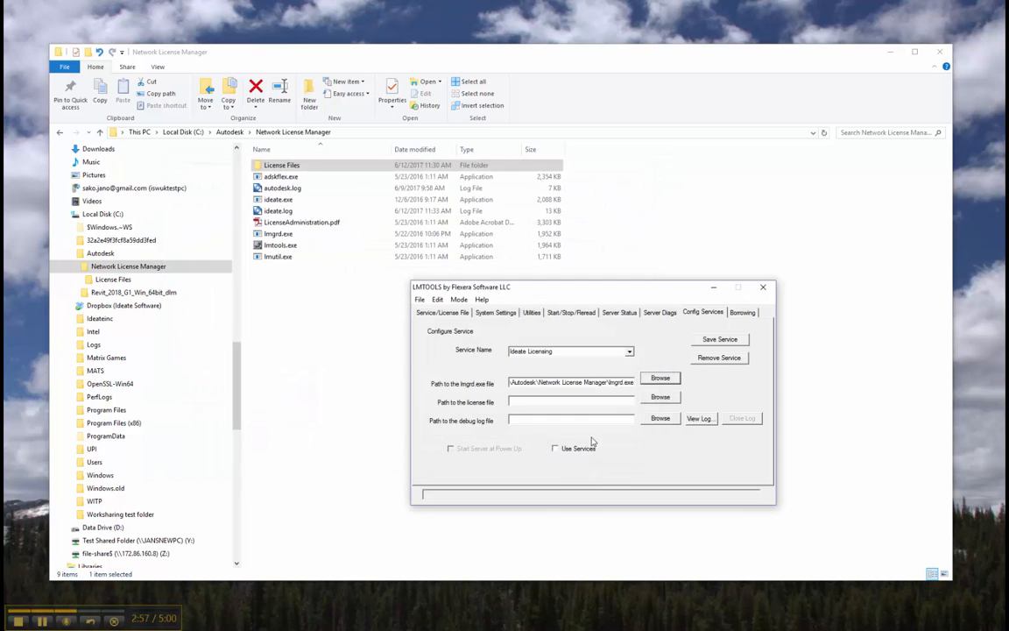
# - Set the service's license file path to IWSTest_06-09_jansnewpc.lic in the License Files folder
pyautogui.click(661, 397)
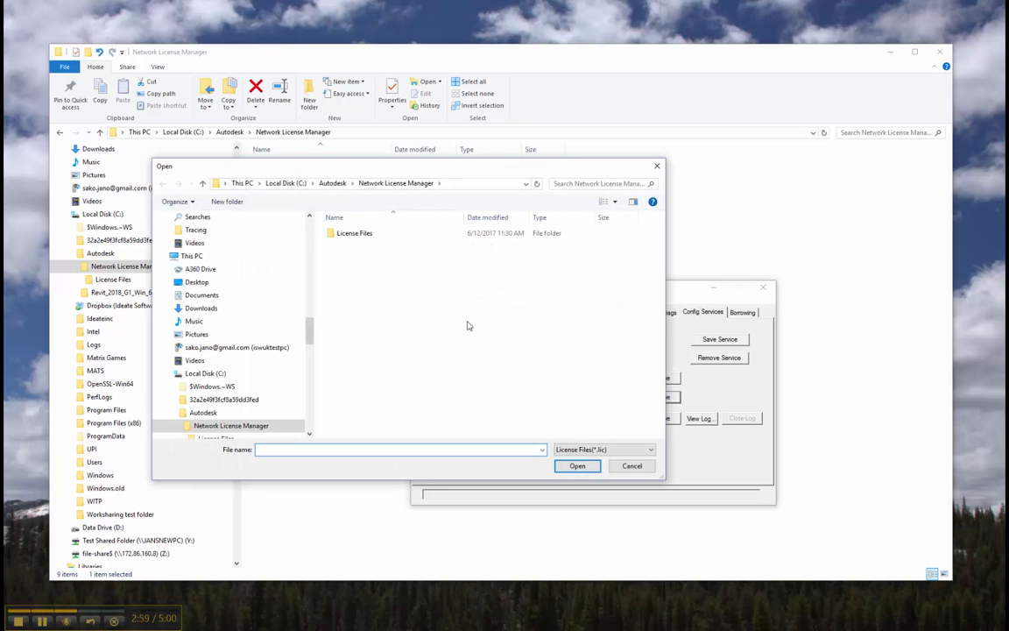
pyautogui.doubleClick(354, 233)
pyautogui.click(331, 233)
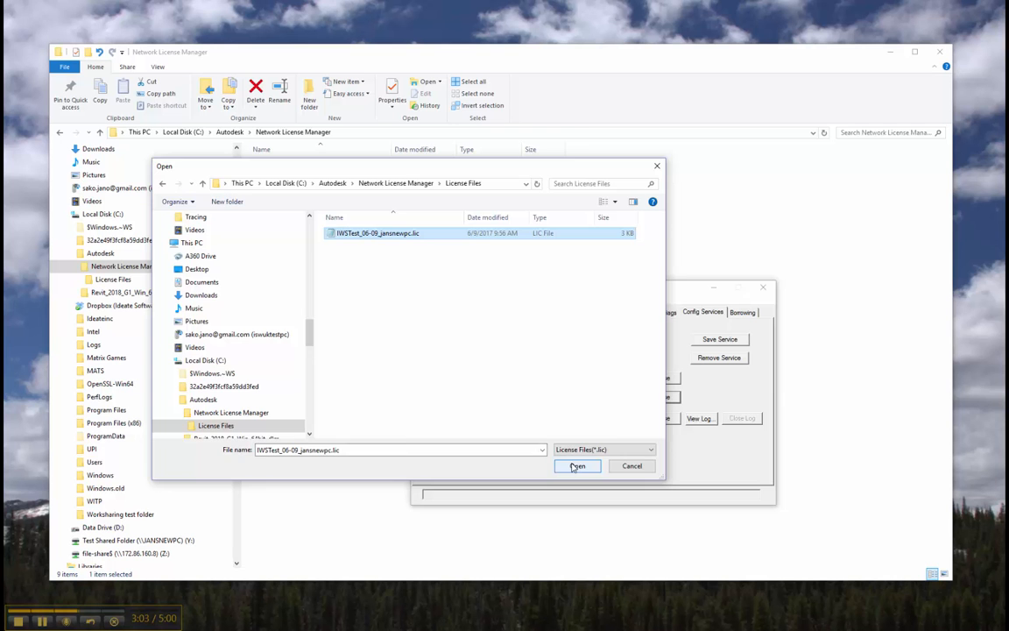
pyautogui.click(577, 466)
# - Set the service's debug log path to ideate.log in the Network License Manager folder
pyautogui.click(659, 419)
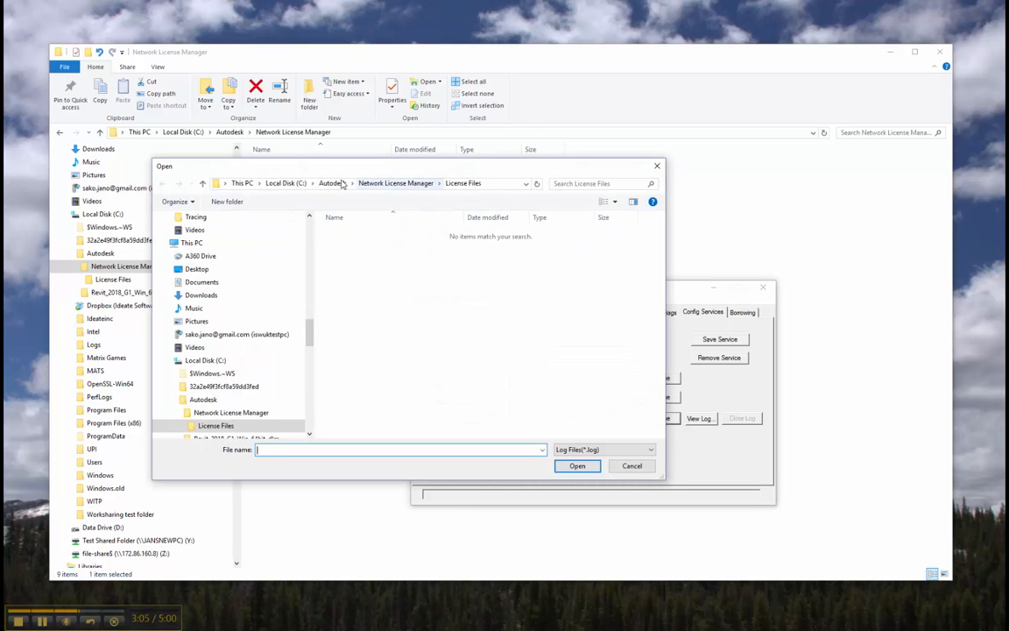
pyautogui.click(366, 183)
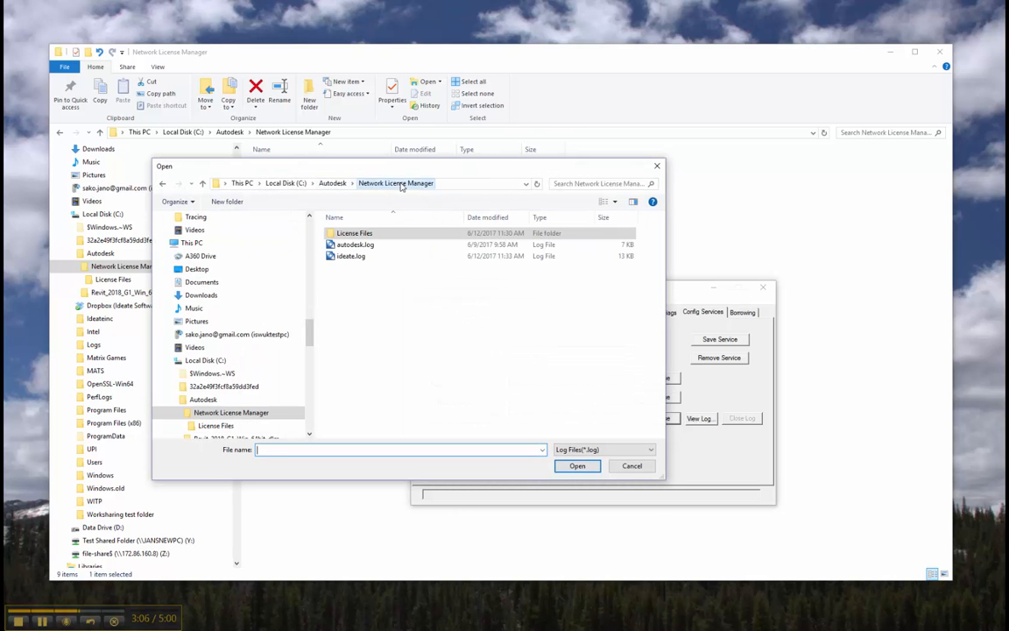
pyautogui.click(351, 256)
pyautogui.click(578, 466)
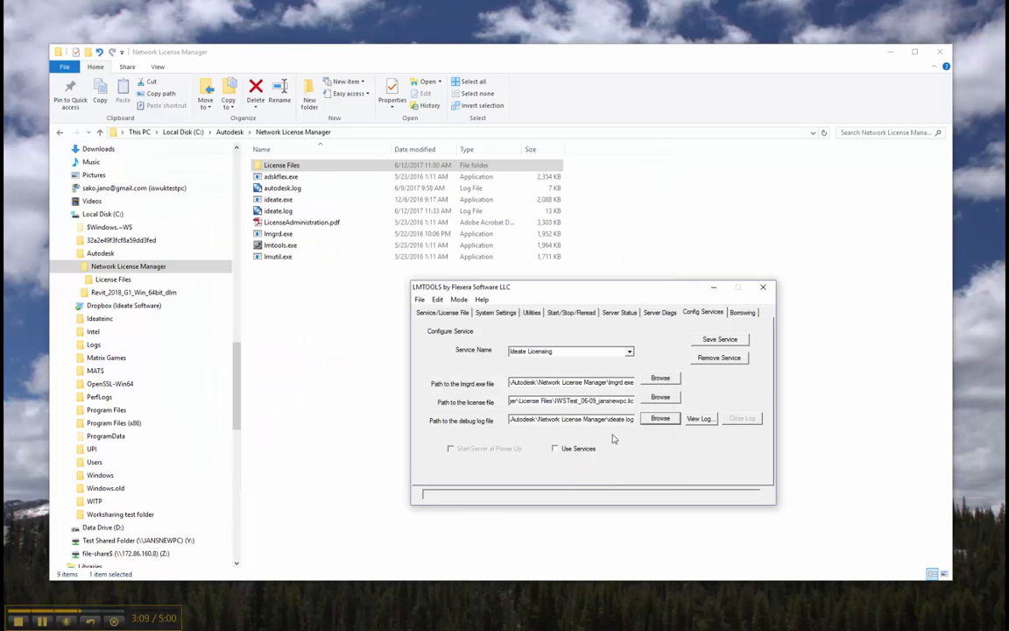
# - Enable Use Services and Start Server at Power Up, and save the Ideate Licensing service settings
pyautogui.click(556, 448)
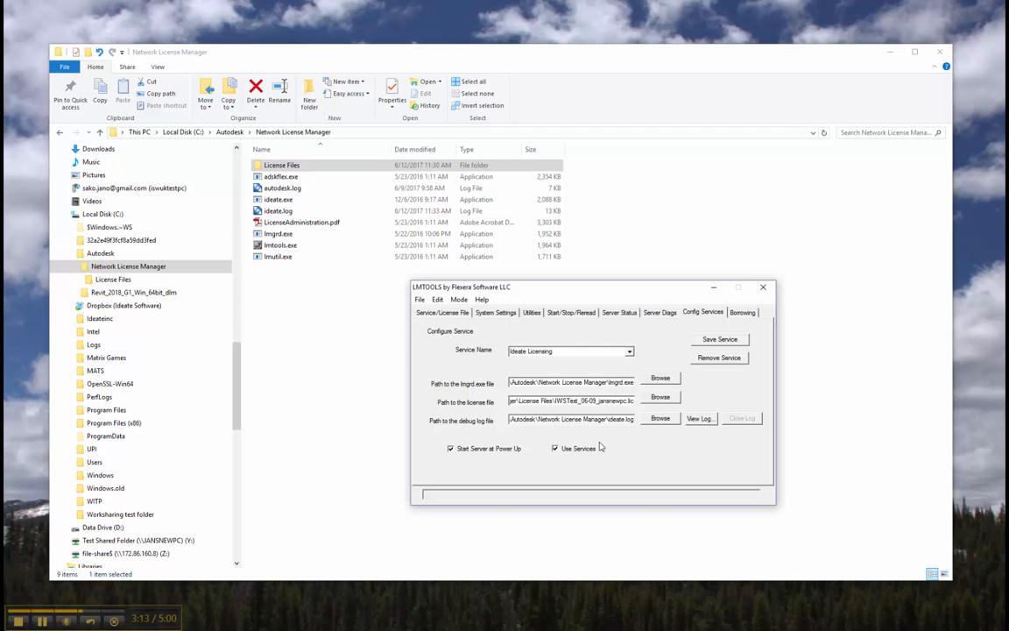
pyautogui.click(718, 342)
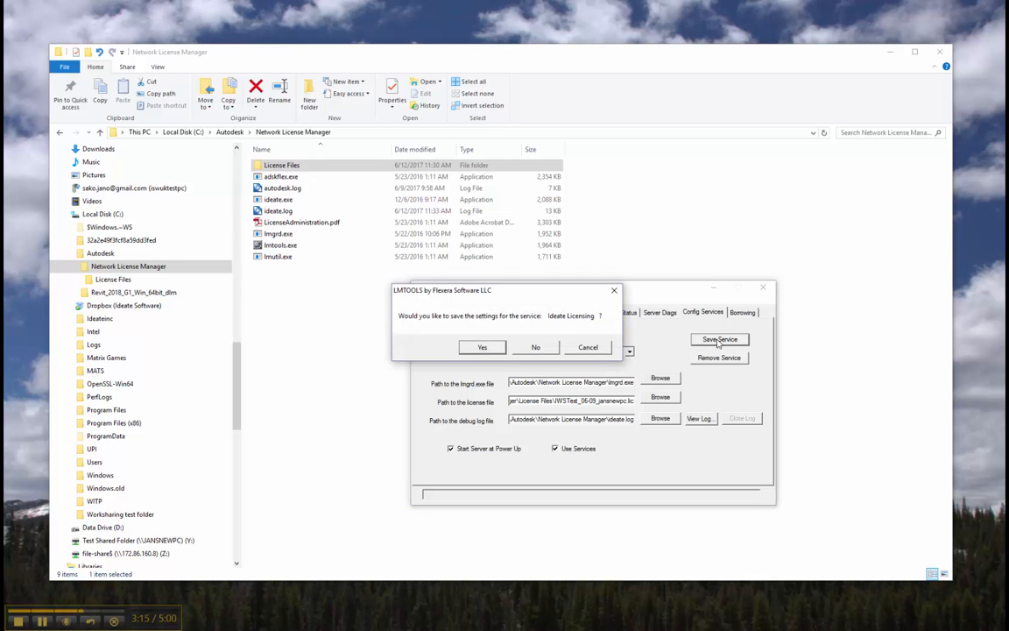
pyautogui.click(480, 349)
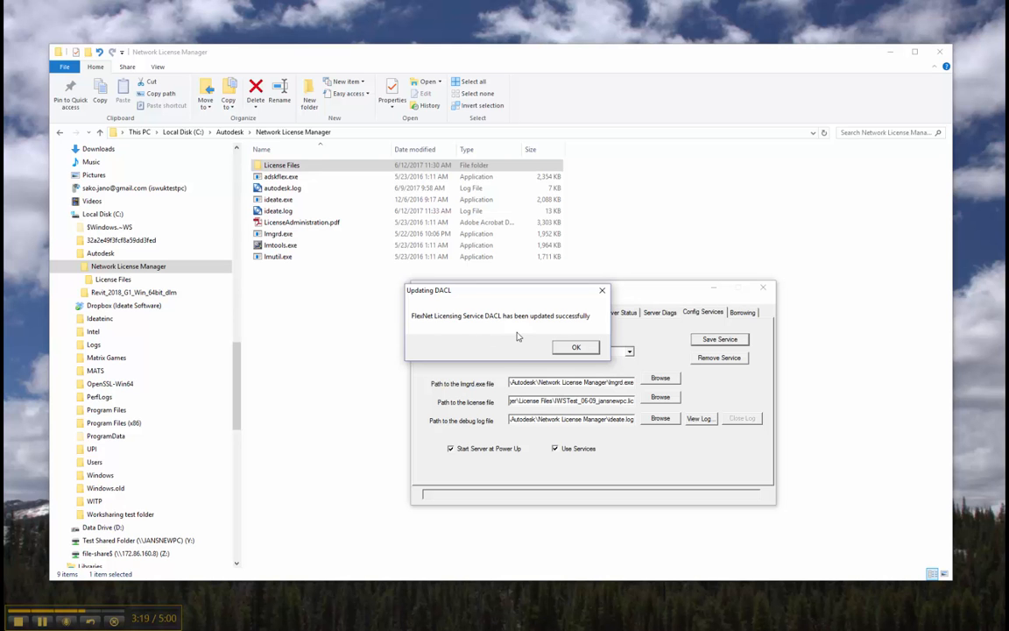
pyautogui.click(577, 348)
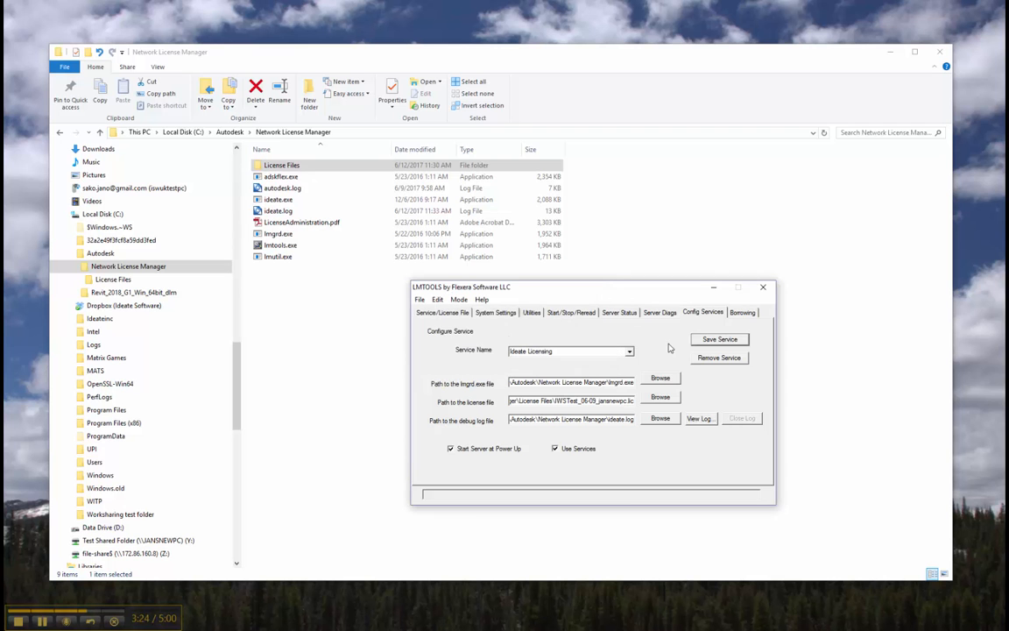
# - Start the license server for the Ideate Licensing service and reread its license file
pyautogui.click(582, 314)
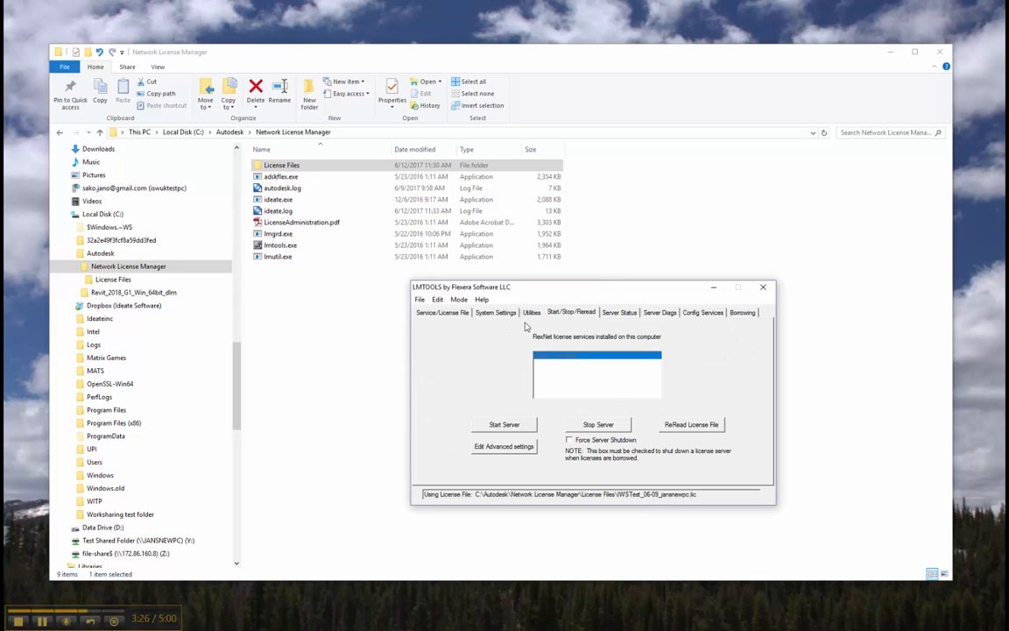
pyautogui.click(504, 425)
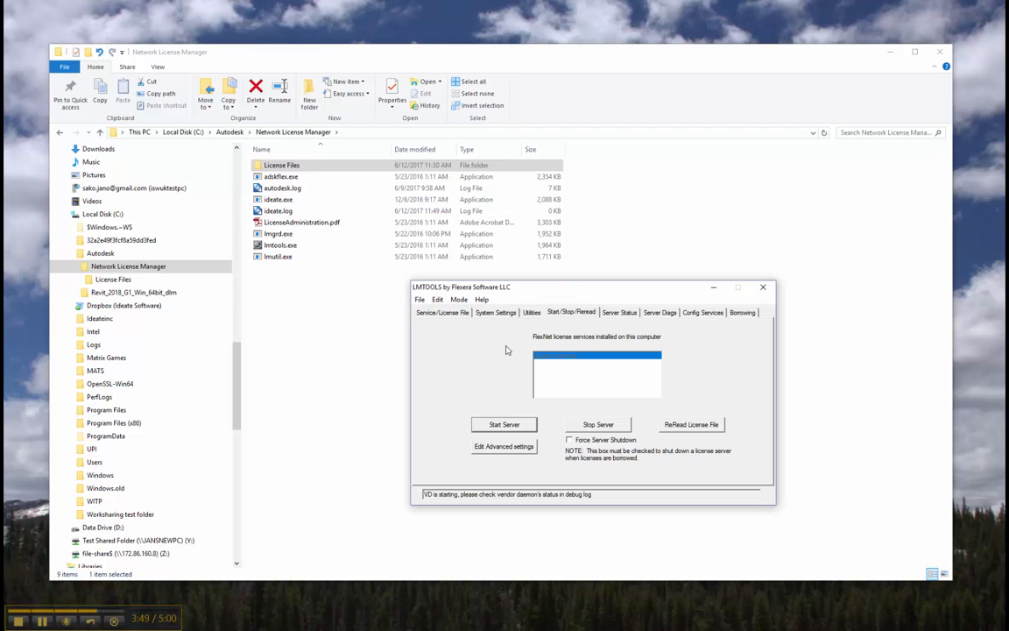
pyautogui.click(696, 424)
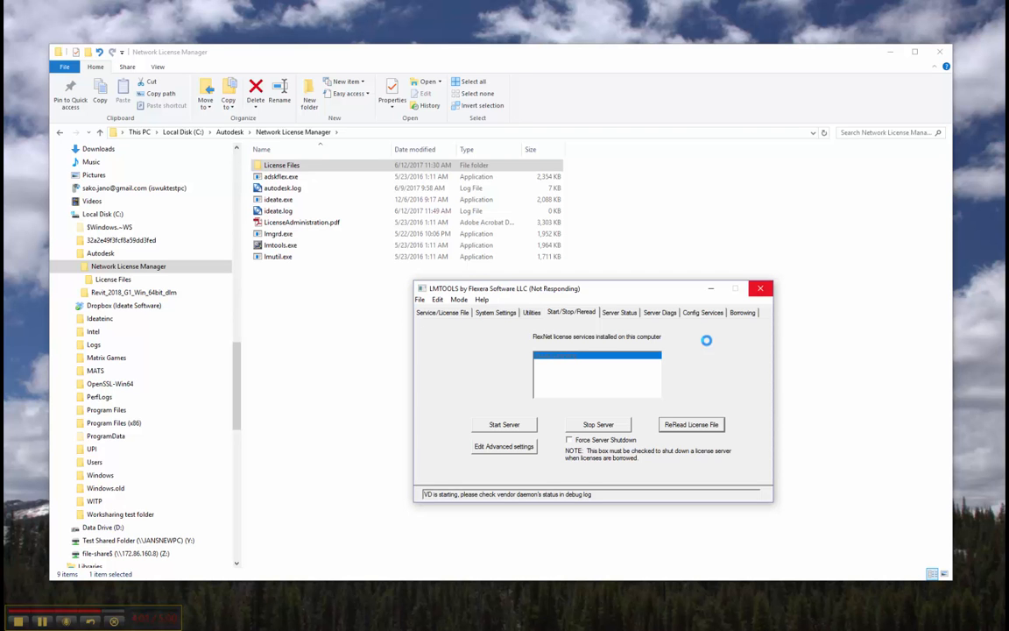
# - Perform a server status enquiry and examine the server status and the license usage of each feature
pyautogui.click(619, 314)
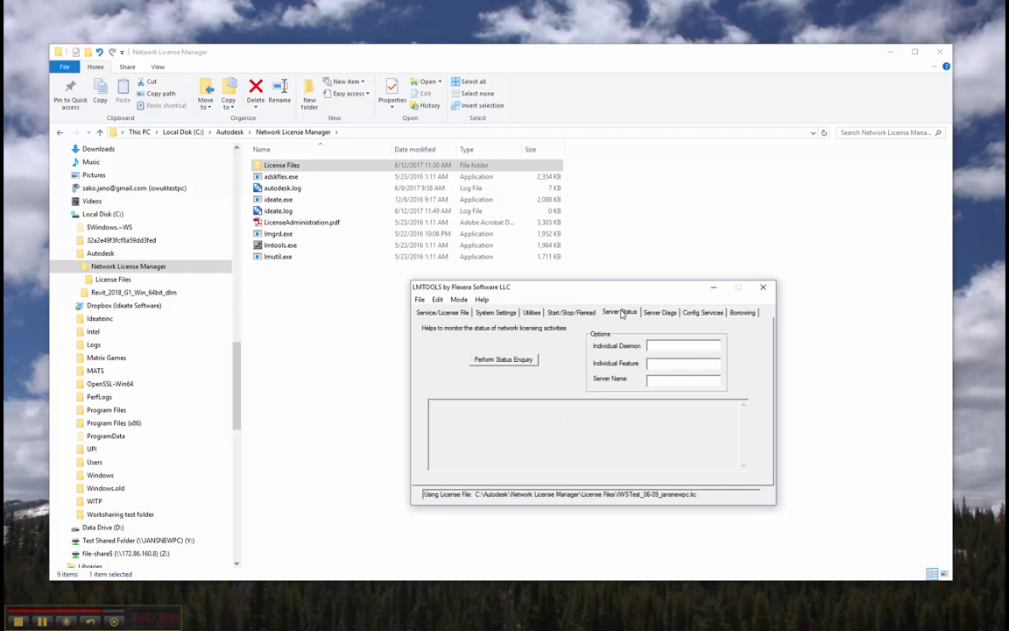
pyautogui.click(521, 362)
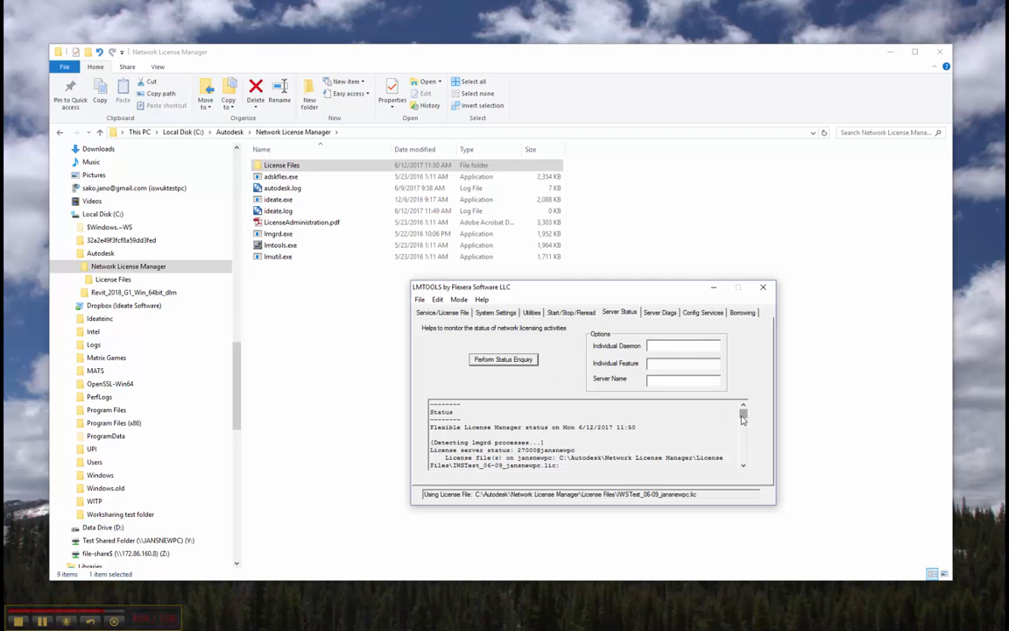
pyautogui.scroll(-4, 742, 419)
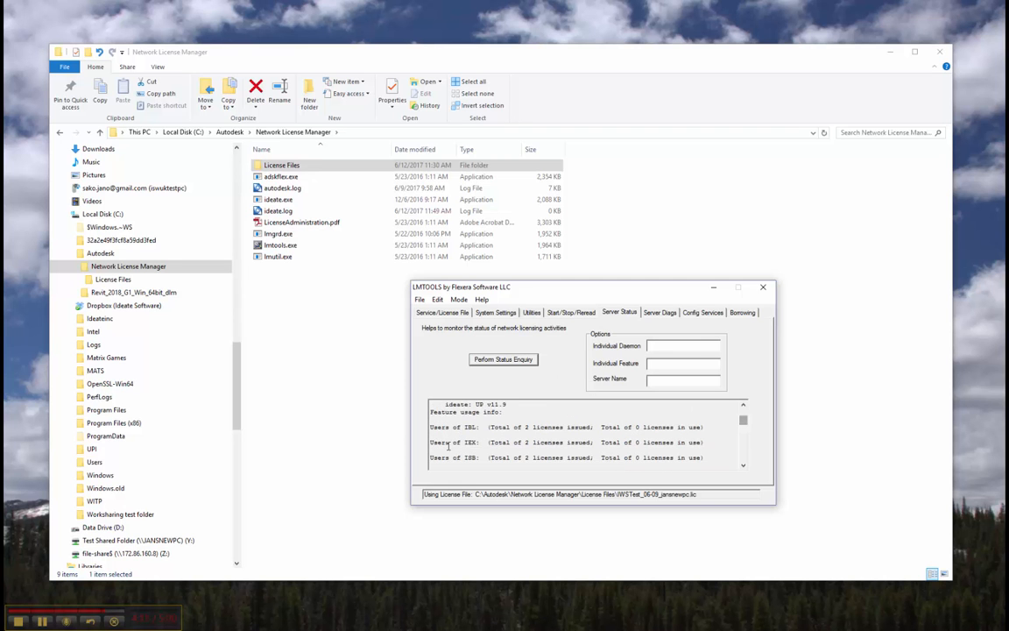
pyautogui.scroll(-5, 517, 445)
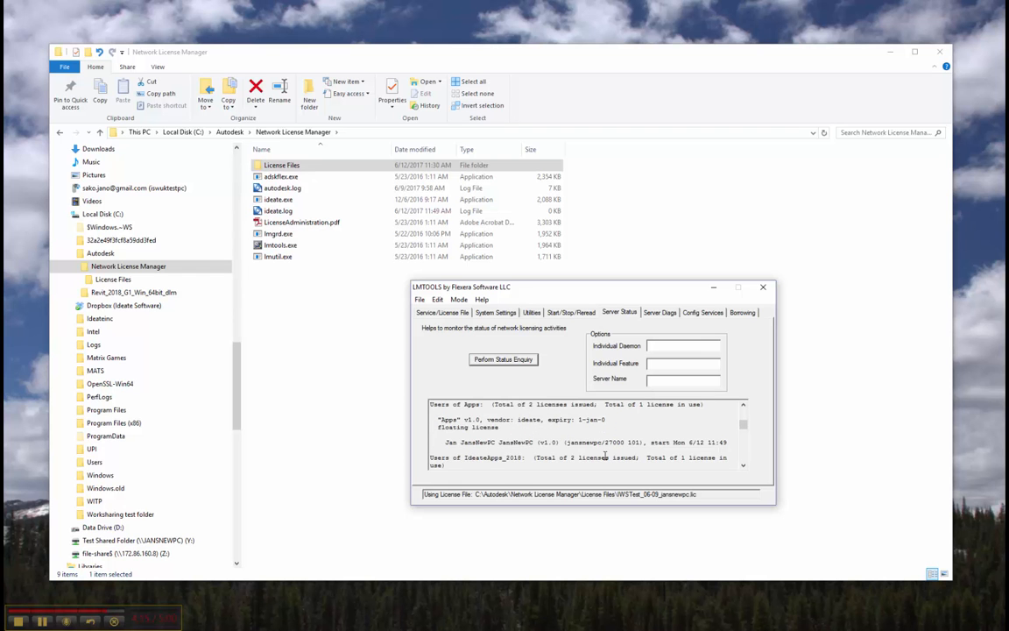
pyautogui.scroll(-3, 605, 456)
pyautogui.scroll(10, 604, 457)
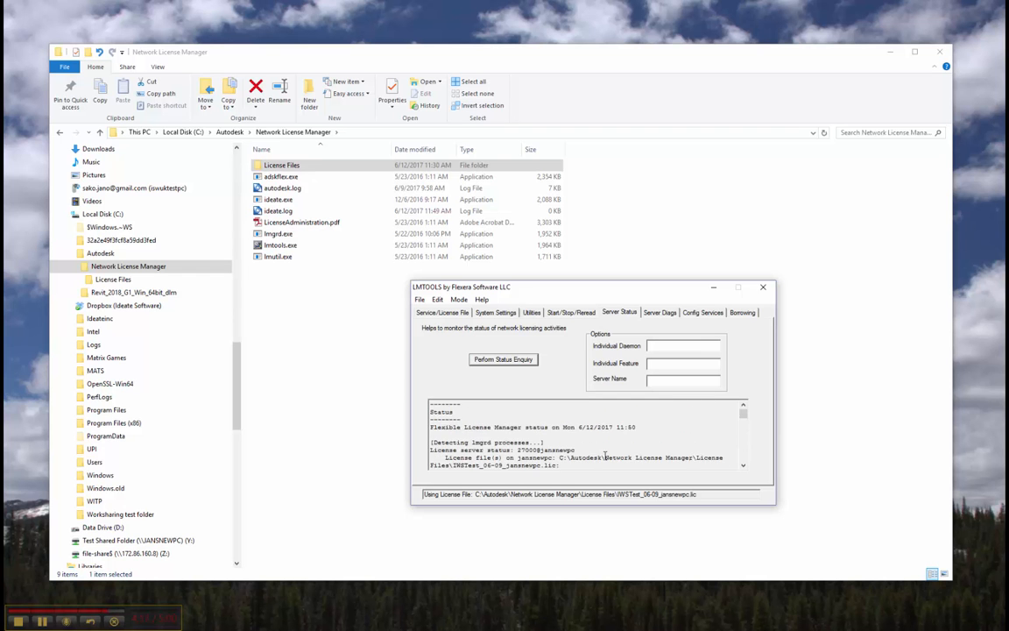
# - Switch to Revit and open the Manage Software License dialog from Ideate Sheet Manager
pyautogui.click(1004, 308)
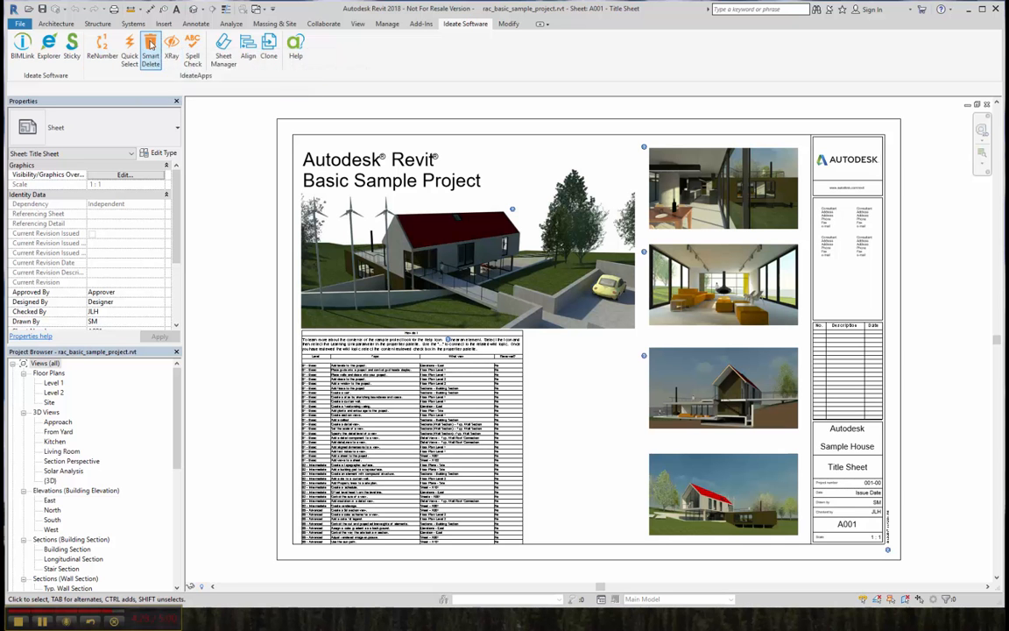
pyautogui.click(223, 50)
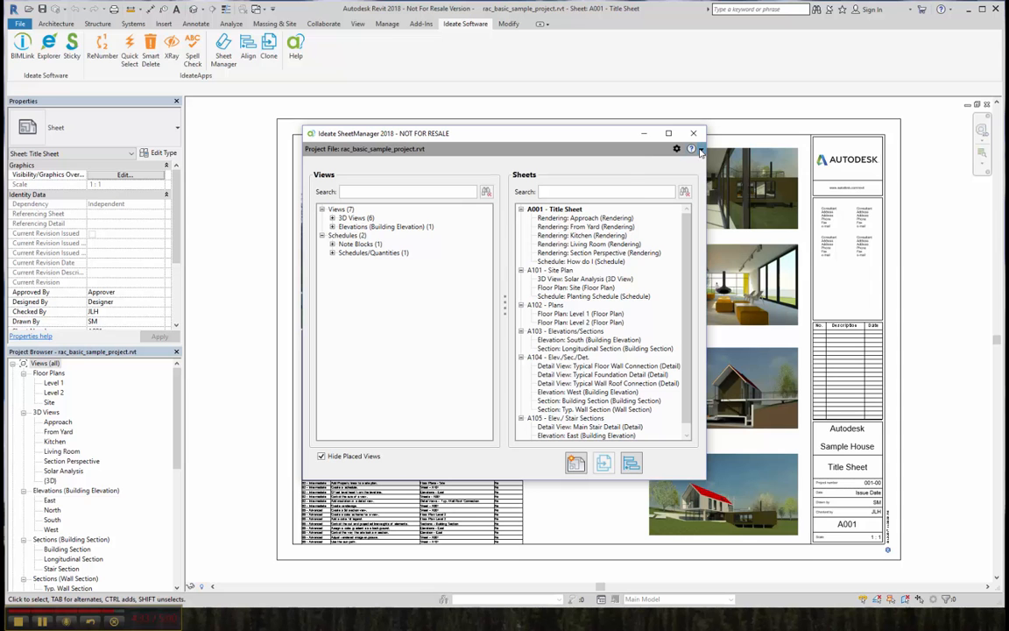
pyautogui.click(700, 151)
pyautogui.click(667, 208)
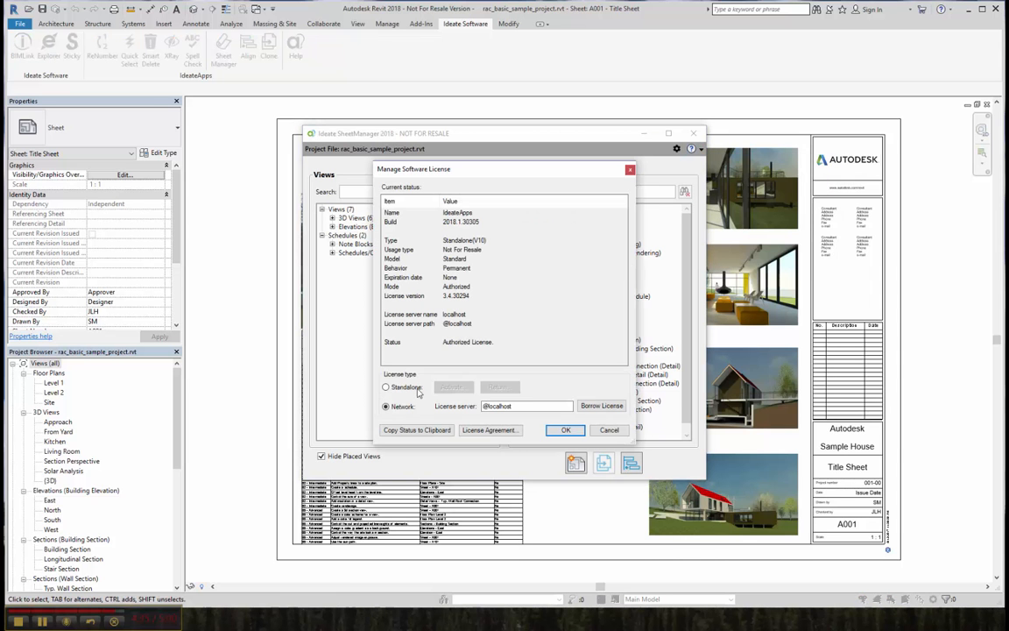
# - Select the license server address of the Network license type for editing
pyautogui.moveTo(524, 406); pyautogui.dragTo(478, 409)
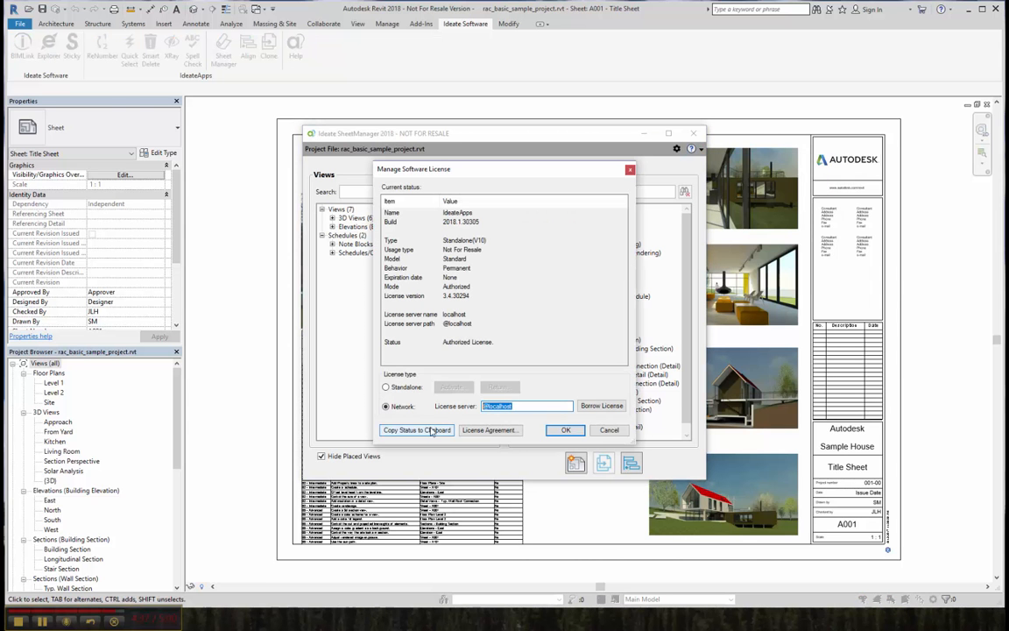
pyautogui.click(509, 404)
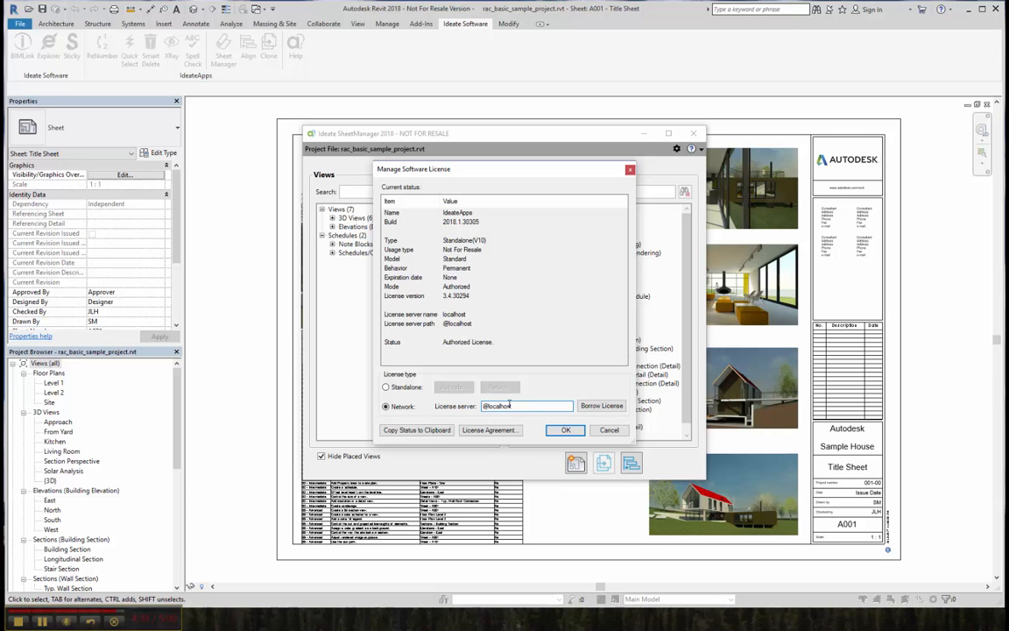
pyautogui.hotkey('ctrl', 'a')
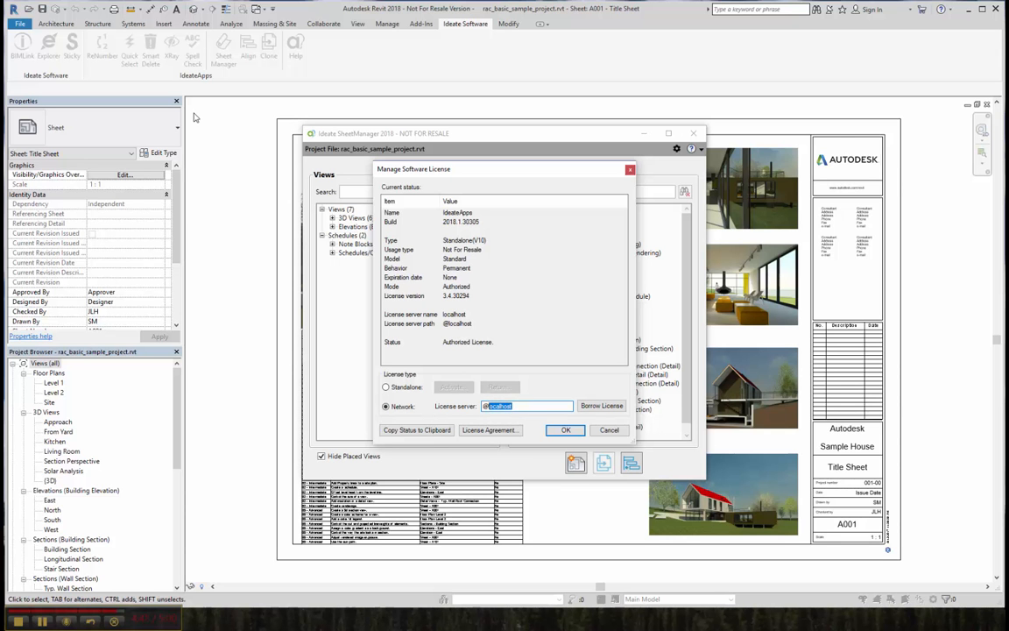